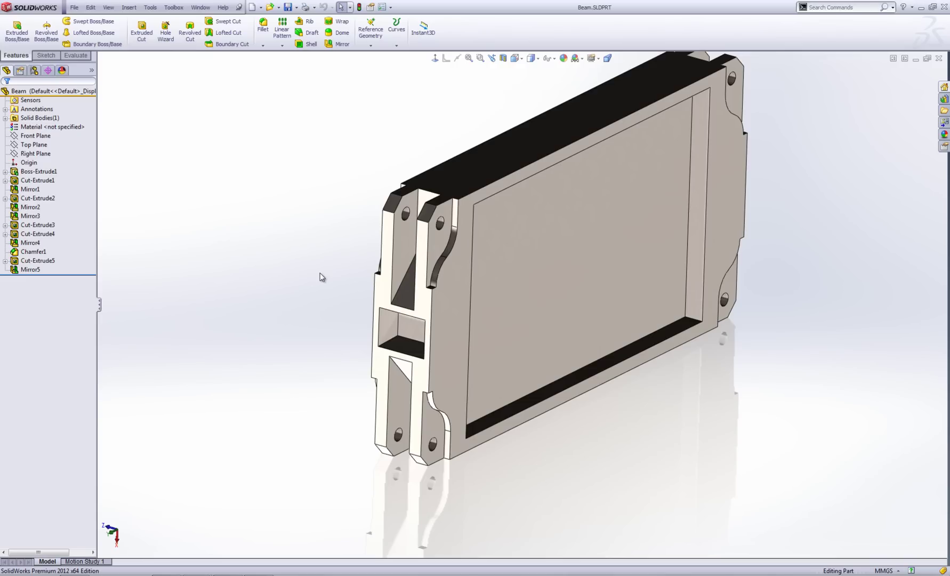
Switch to the Bracket.SLDPRT document and orbit to show its top face.
click(176, 10)
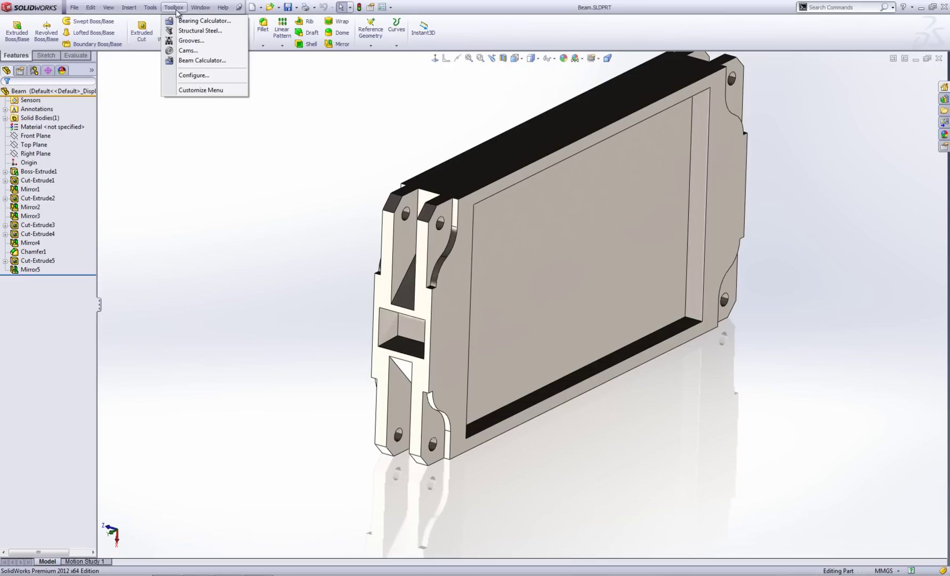
mouse_move(200, 7)
click(214, 106)
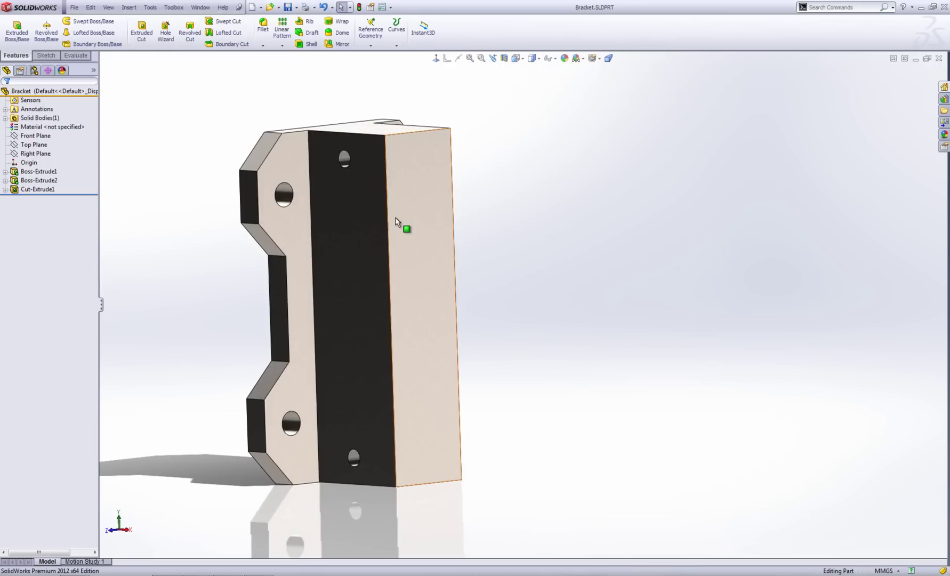
middle_drag(373, 288, 520, 352)
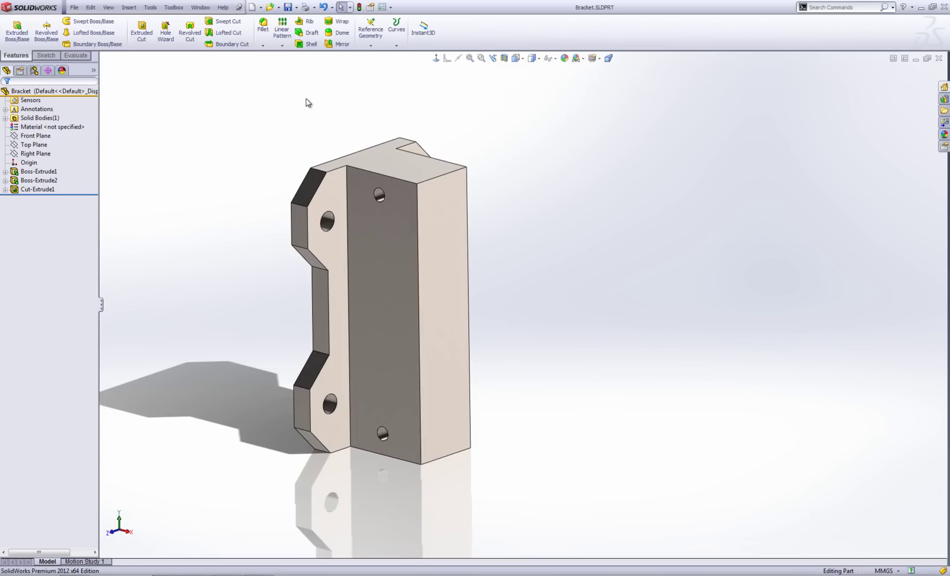
Insert Beam.SLDPRT into the Bracket part as a second body and place it.
click(129, 7)
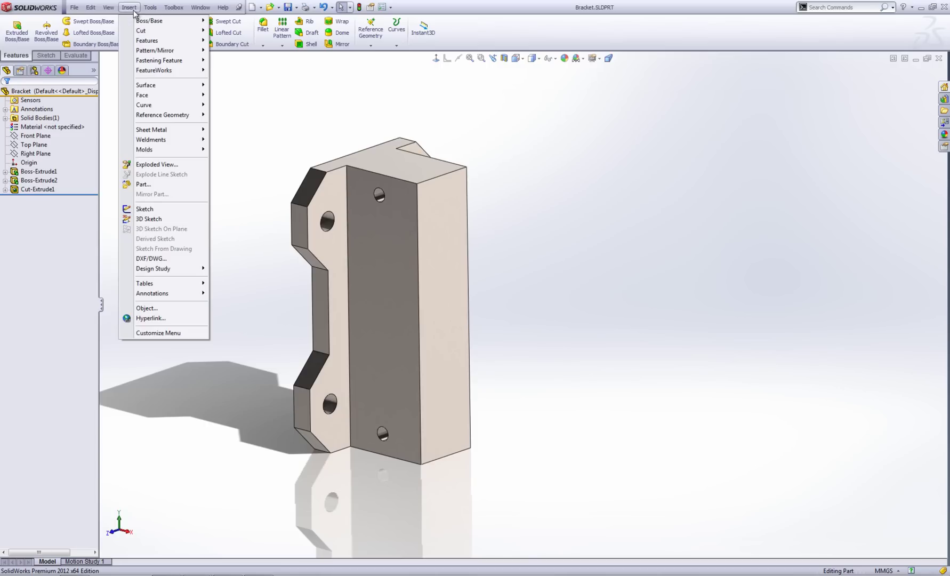
click(152, 184)
click(471, 215)
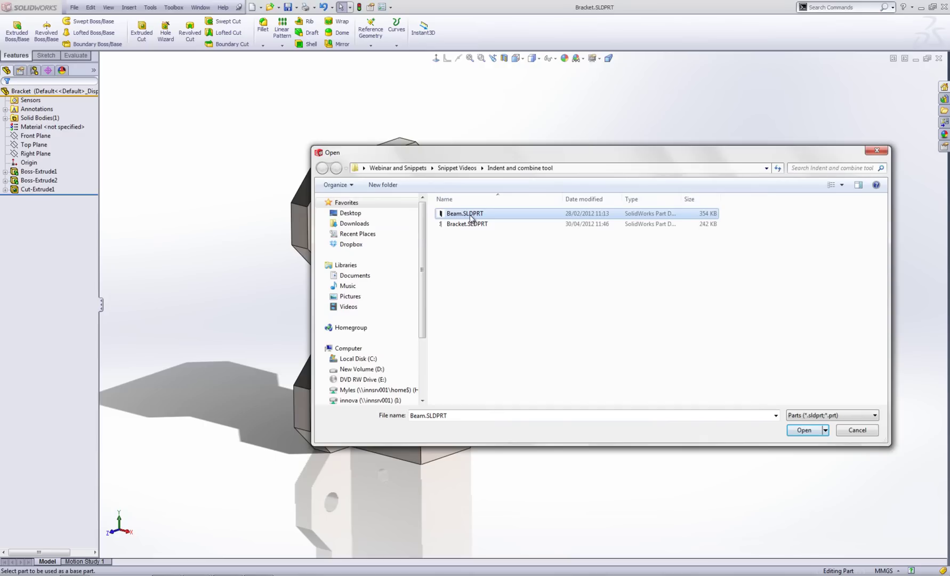
click(805, 430)
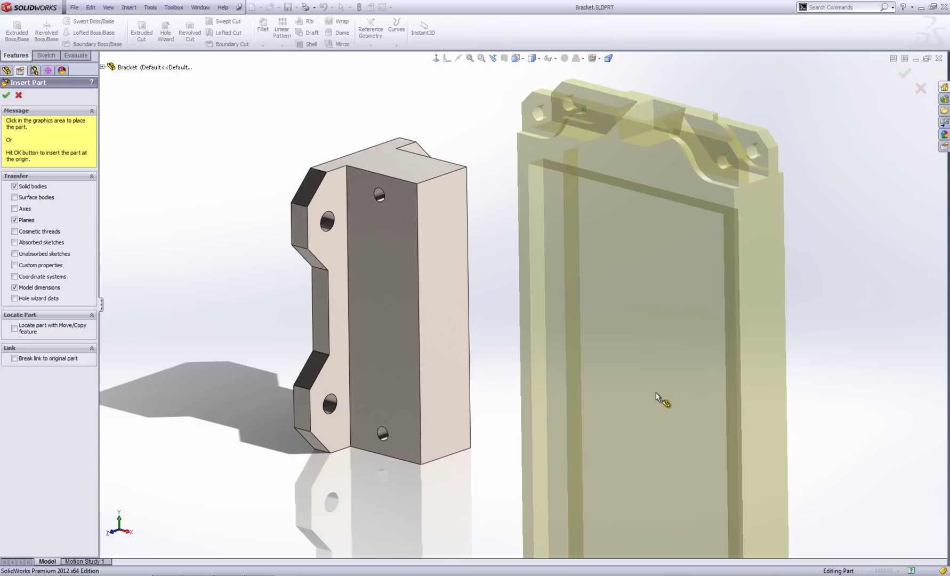
click(657, 392)
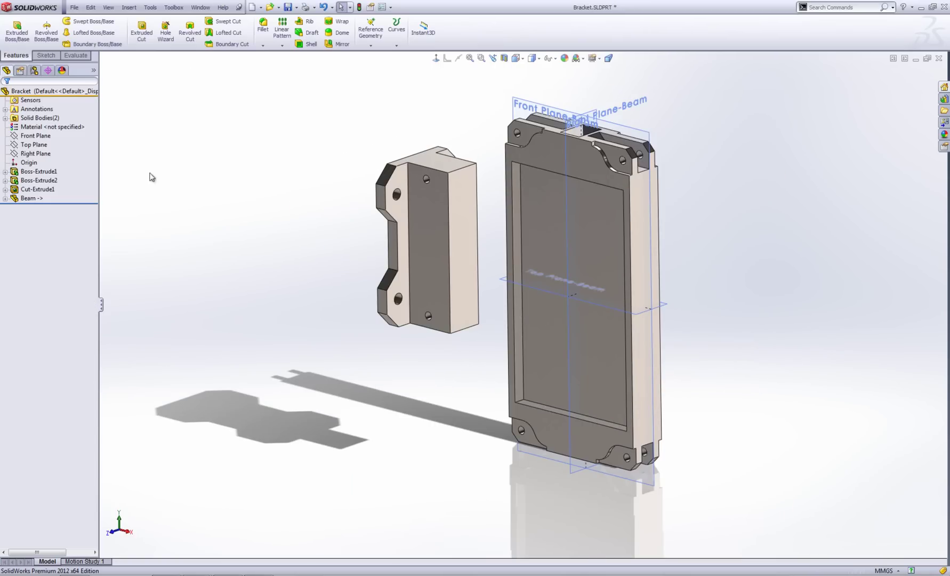
Expand the inserted Beam feature in the tree to check its solid body.
scroll(479, 172, down, 2)
click(5, 198)
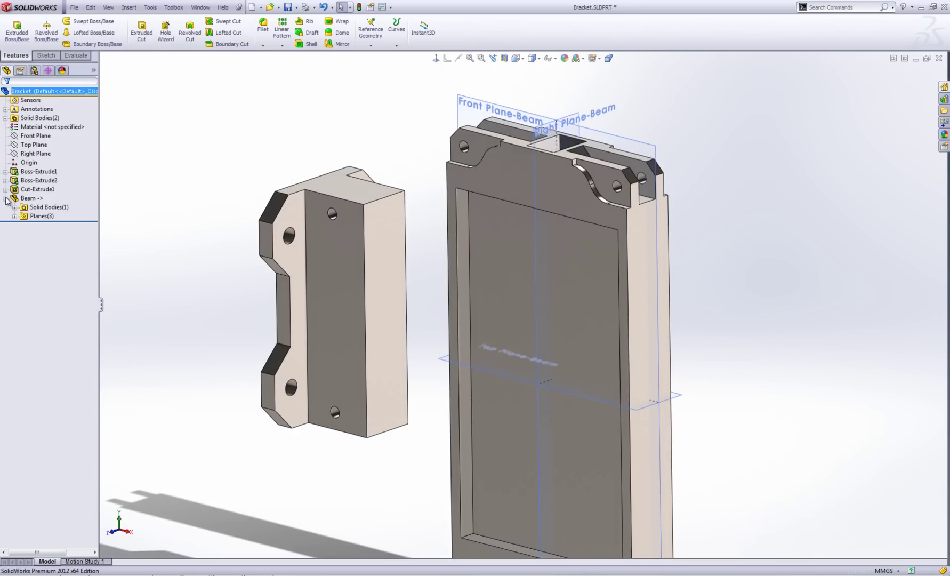
click(15, 207)
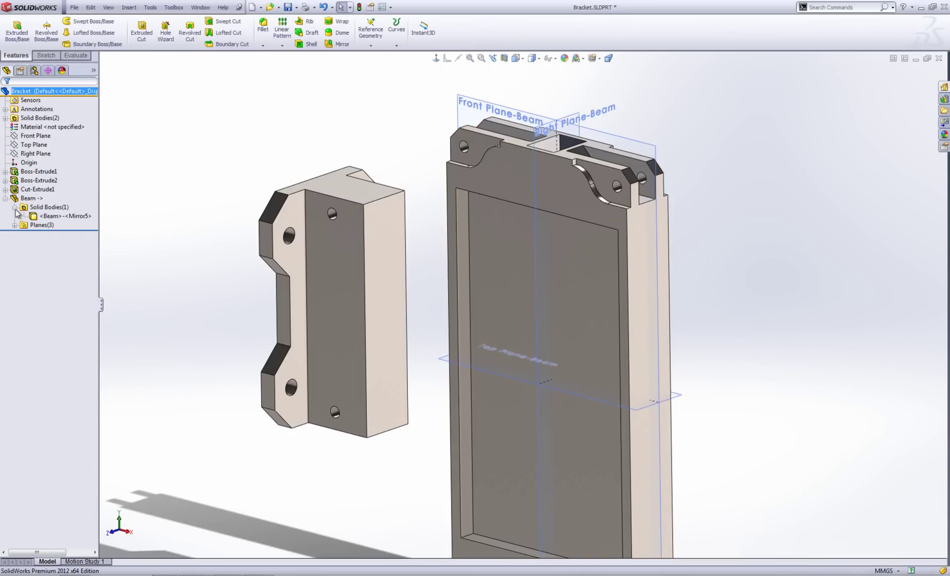
click(14, 207)
click(6, 199)
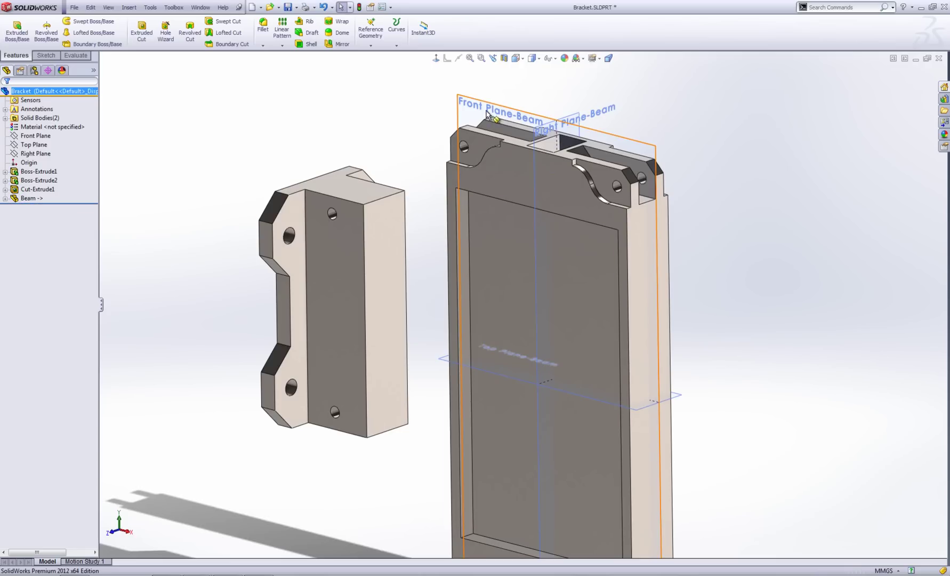
Hide the Beam's top reference plane and zoom out to see both bodies.
right_click(486, 110)
key(Escape)
right_click(572, 128)
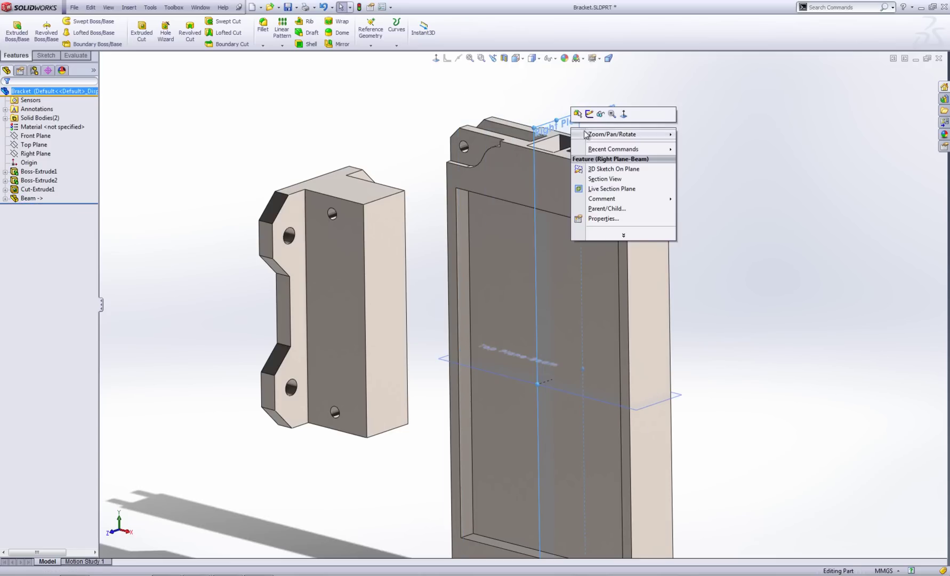
key(Escape)
right_click(676, 397)
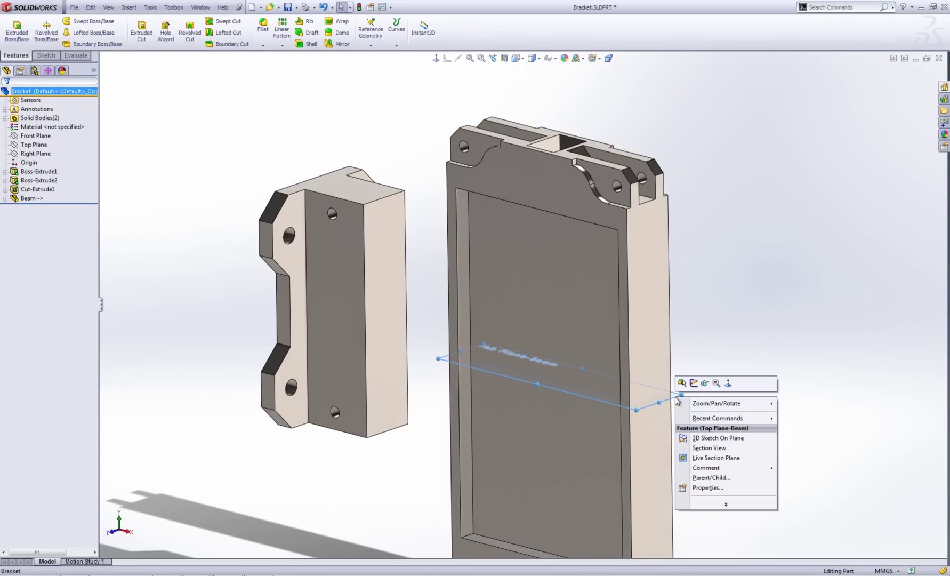
click(705, 384)
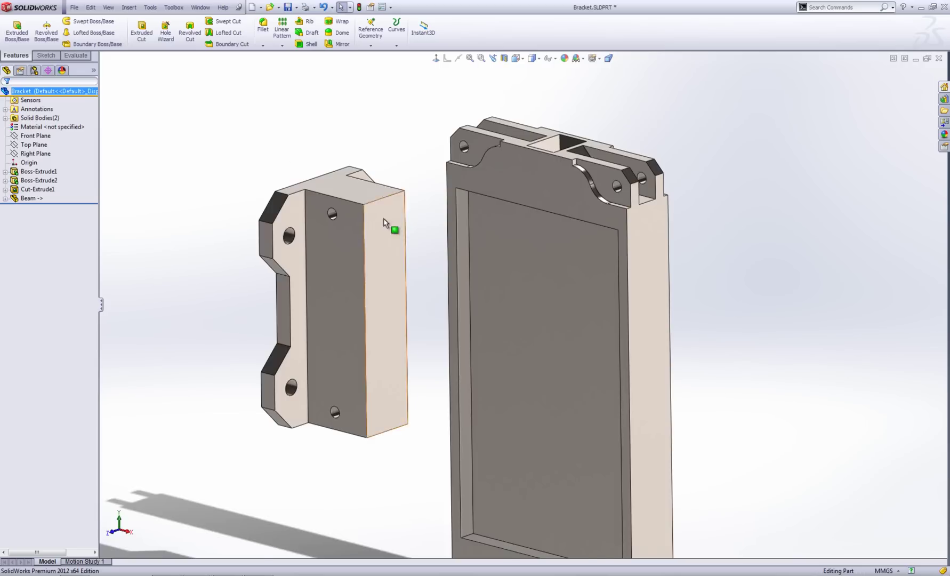
key(z)
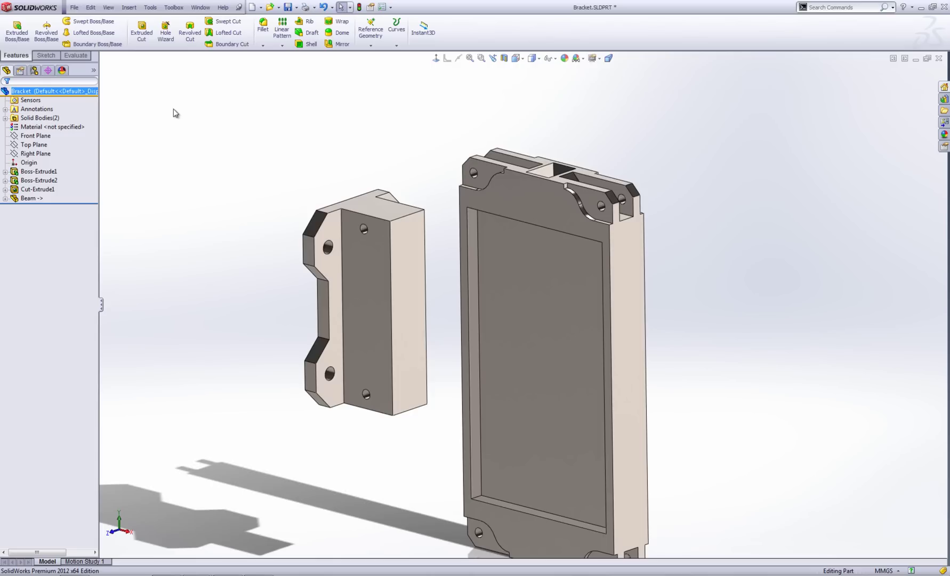
Start Move/Copy Body with the Beam body selected, in Constraints (mate) mode.
click(150, 8)
mouse_move(136, 10)
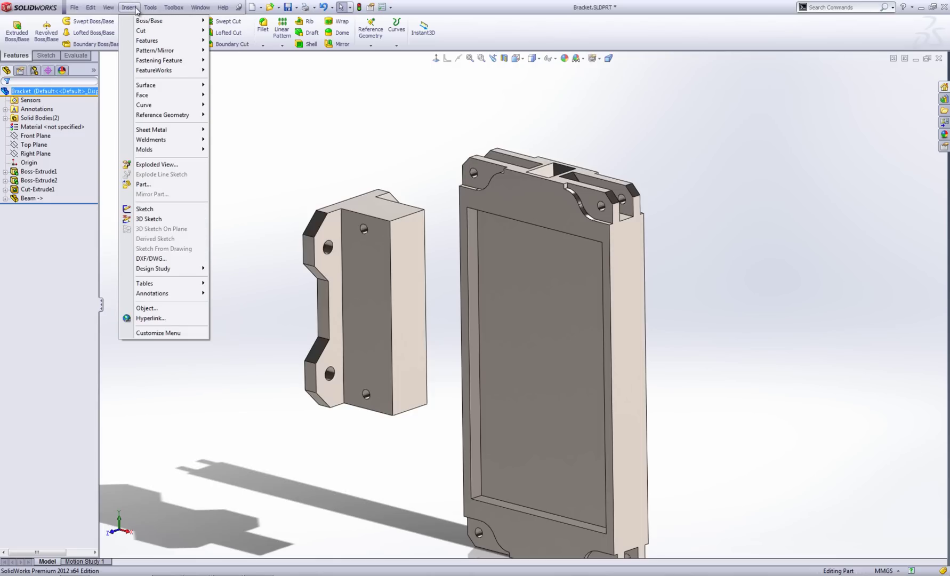
mouse_move(144, 44)
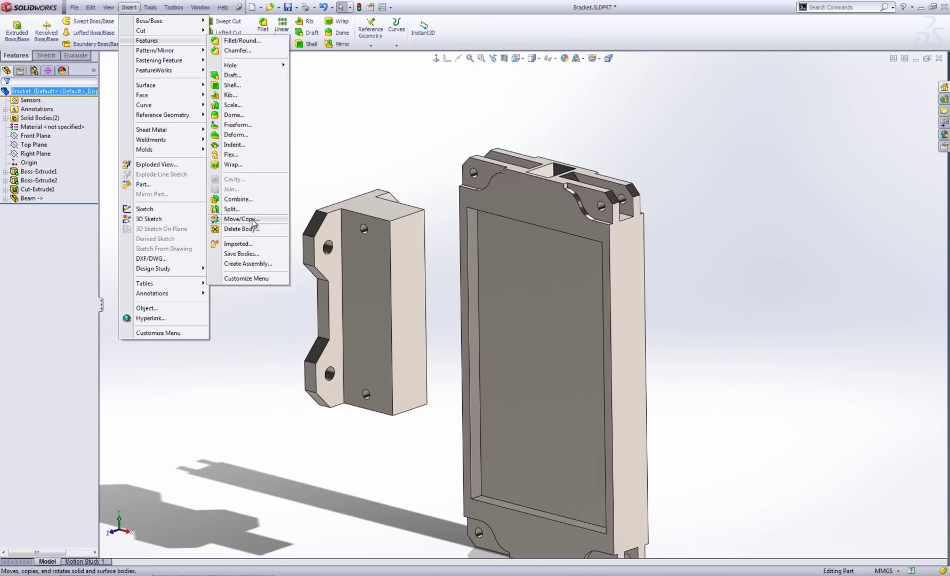
click(241, 219)
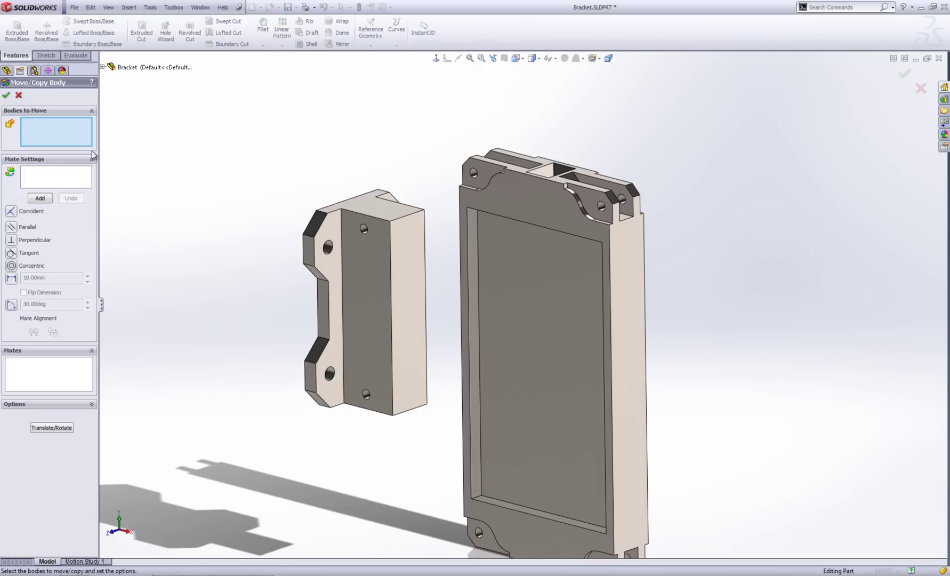
click(527, 308)
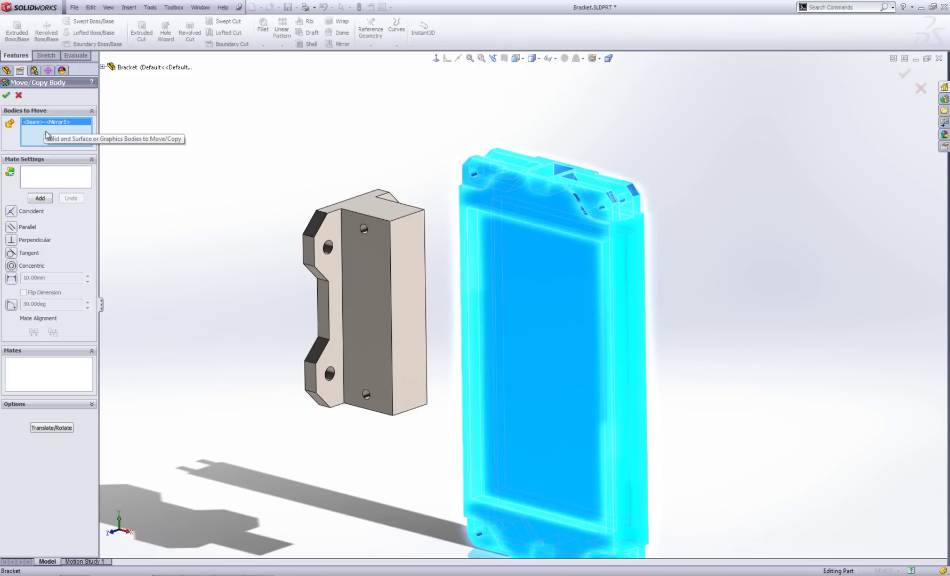
click(52, 428)
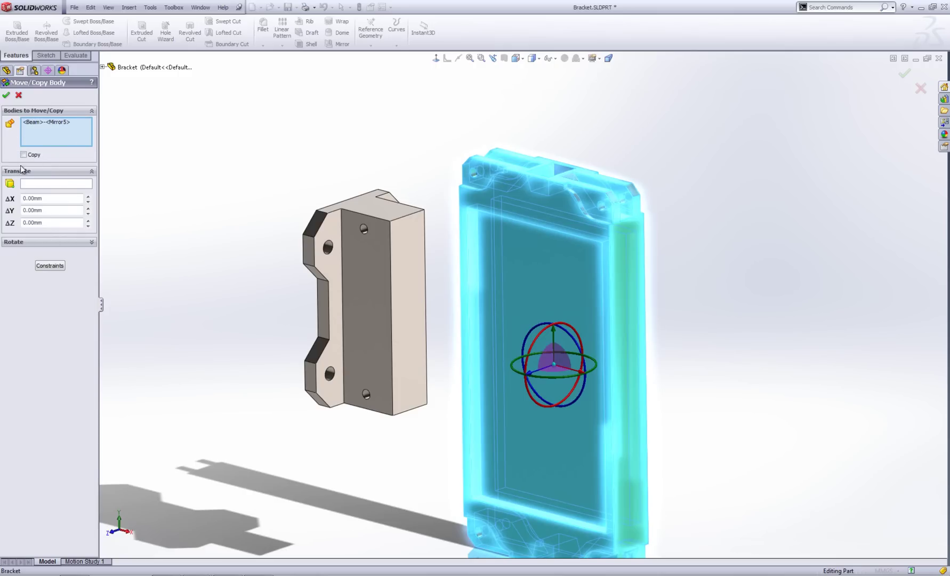
click(45, 266)
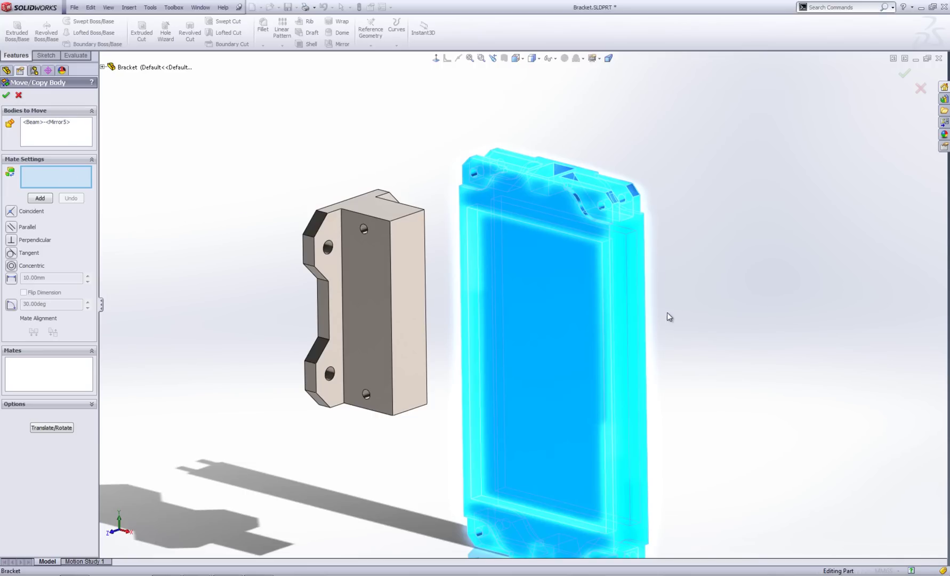
Add two coincident mates: Beam to the bracket's top face (aligned) and its front face.
click(627, 289)
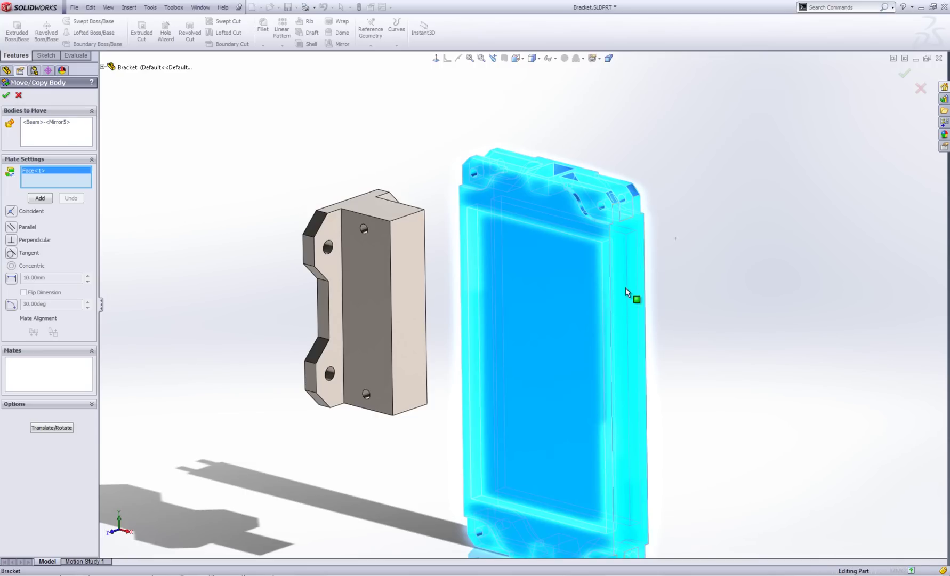
click(387, 216)
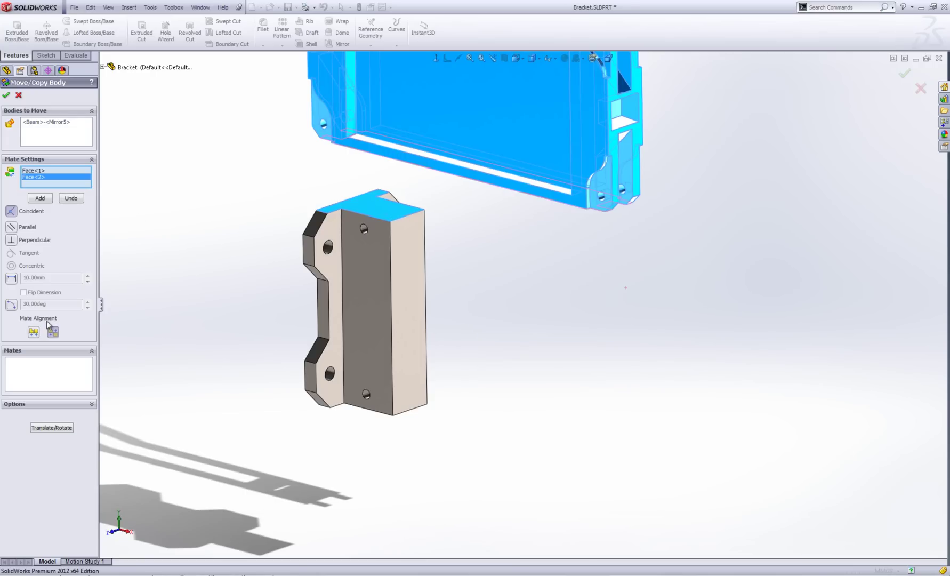
click(34, 331)
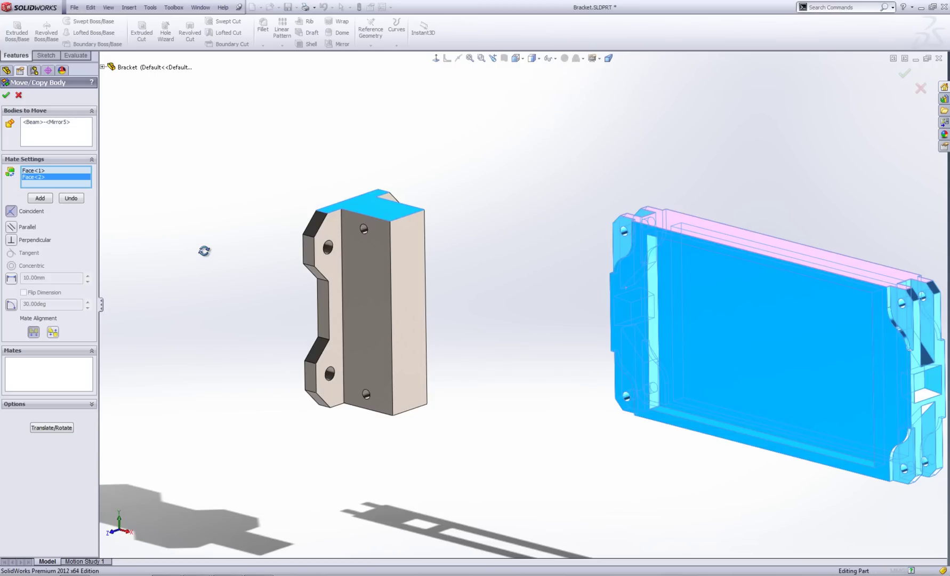
mouse_move(203, 251)
middle_down()
mouse_move(180, 244)
mouse_move(194, 257)
middle_up()
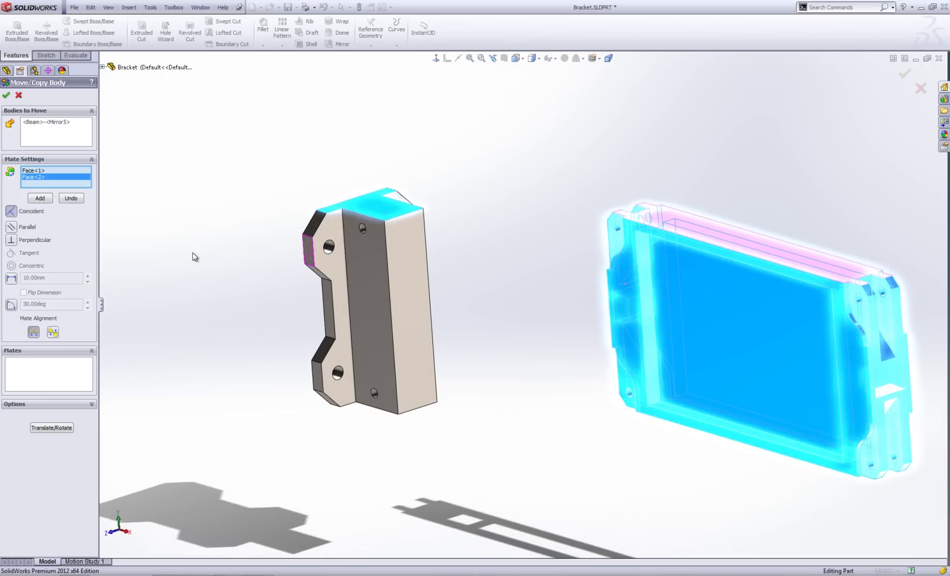
click(40, 199)
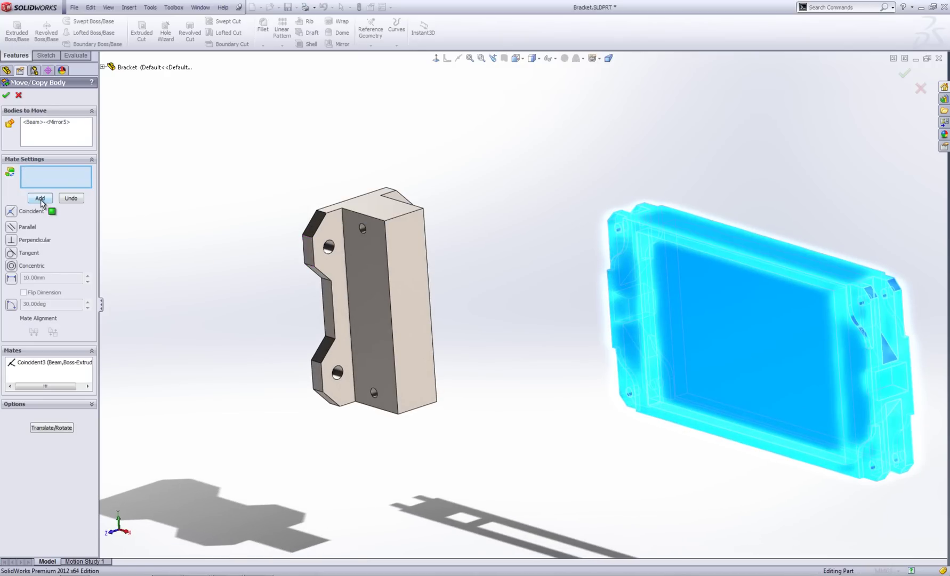
click(629, 253)
click(365, 268)
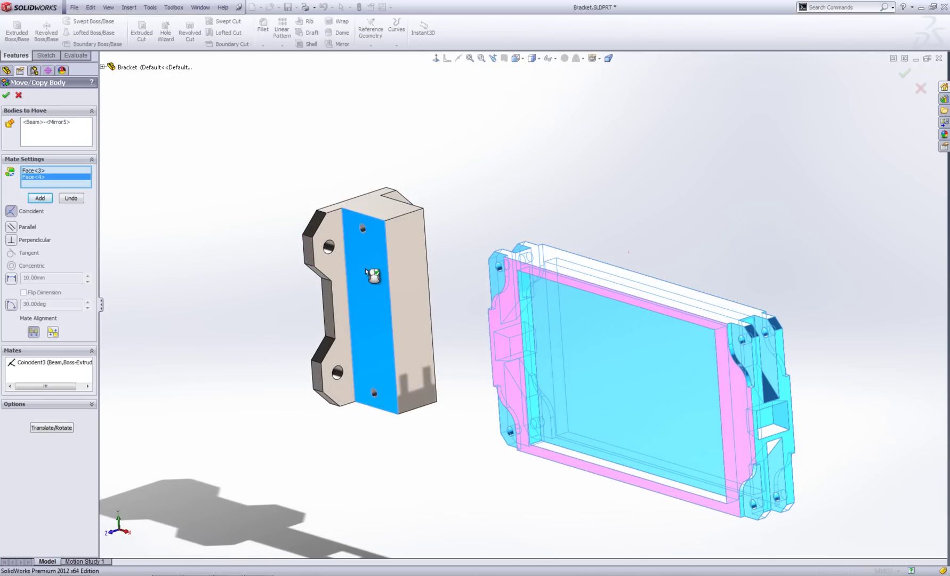
mouse_move(276, 300)
middle_down()
mouse_move(242, 293)
mouse_move(285, 301)
middle_up()
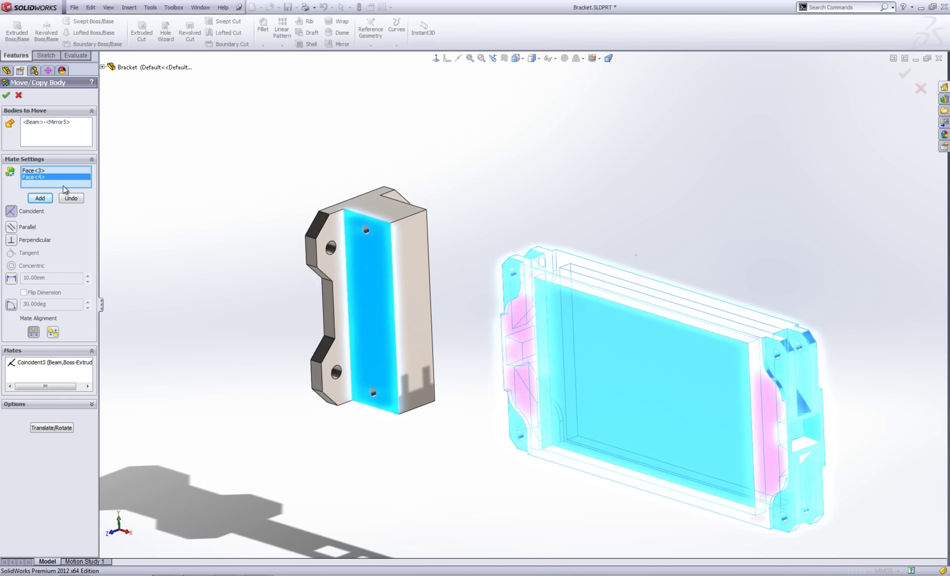
click(40, 198)
Add a third coincident mate to the bracket's side face and accept the Beam's move.
middle_drag(472, 290, 621, 237)
click(845, 162)
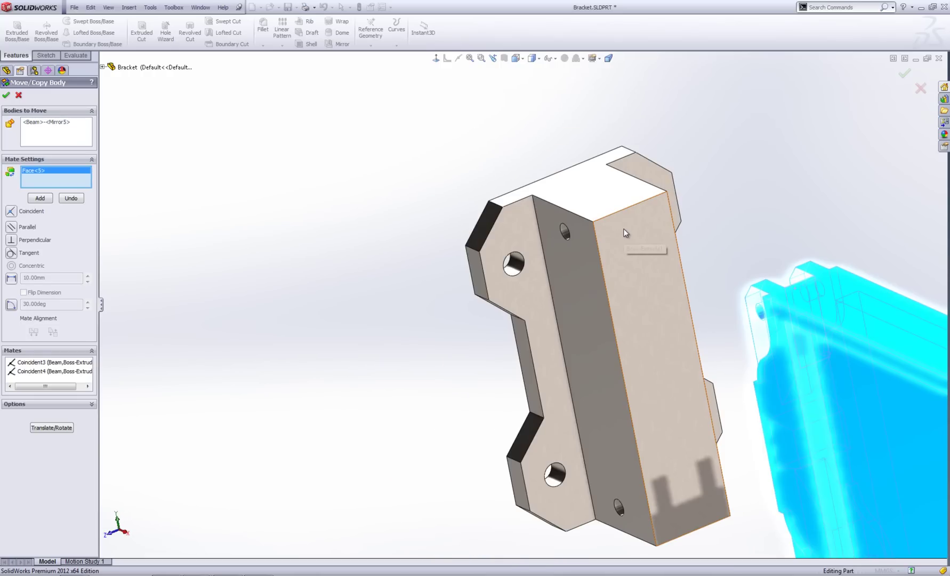
click(625, 233)
scroll(622, 228, up, 2)
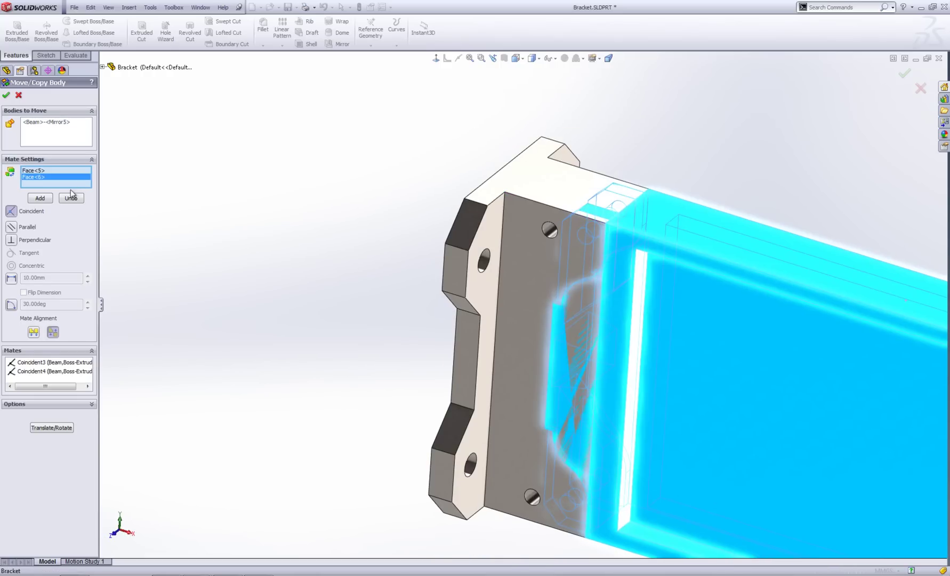
click(40, 199)
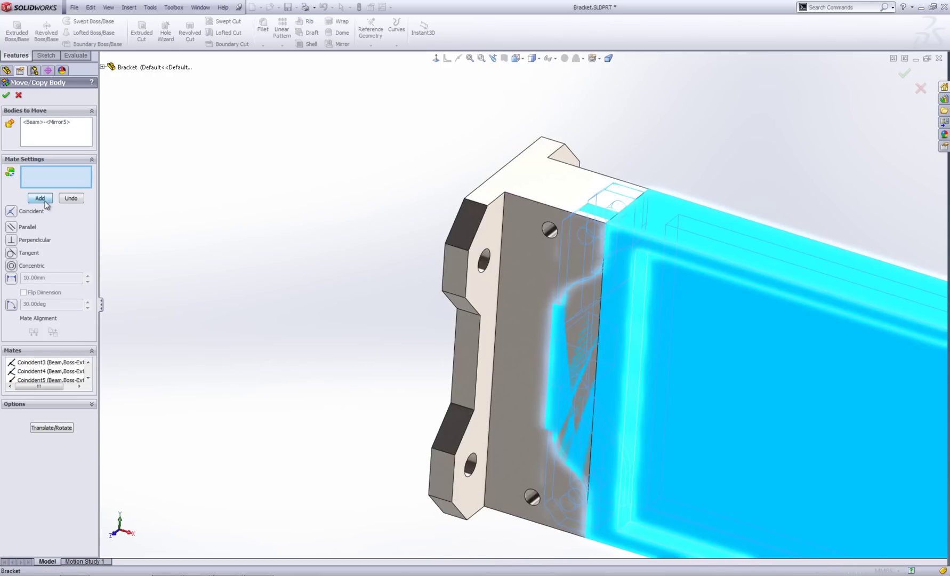
click(8, 96)
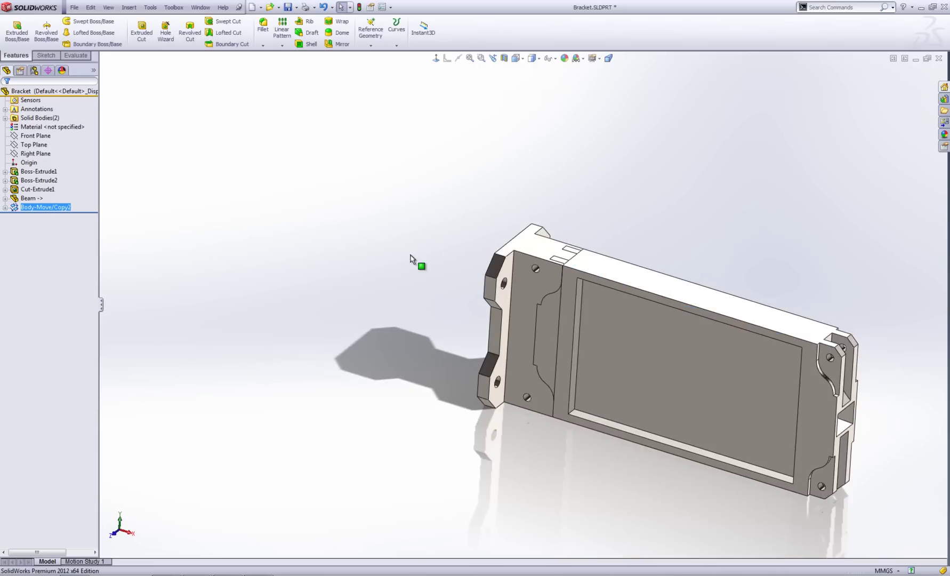
scroll(426, 240, down, 2)
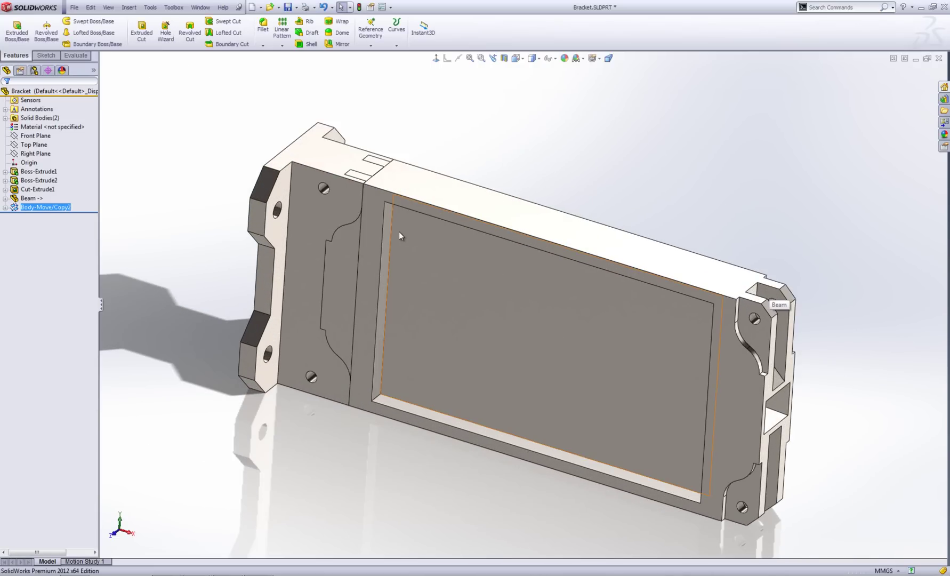
key(Escape)
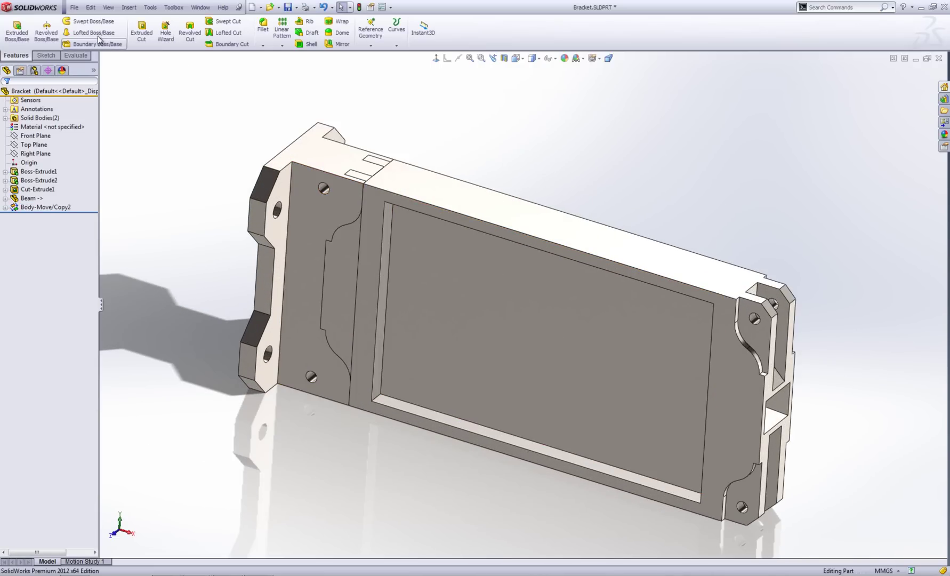
Create an Indent on the bracket using the Beam region, set to Cut with 0.1 mm clearance.
click(129, 7)
mouse_move(139, 44)
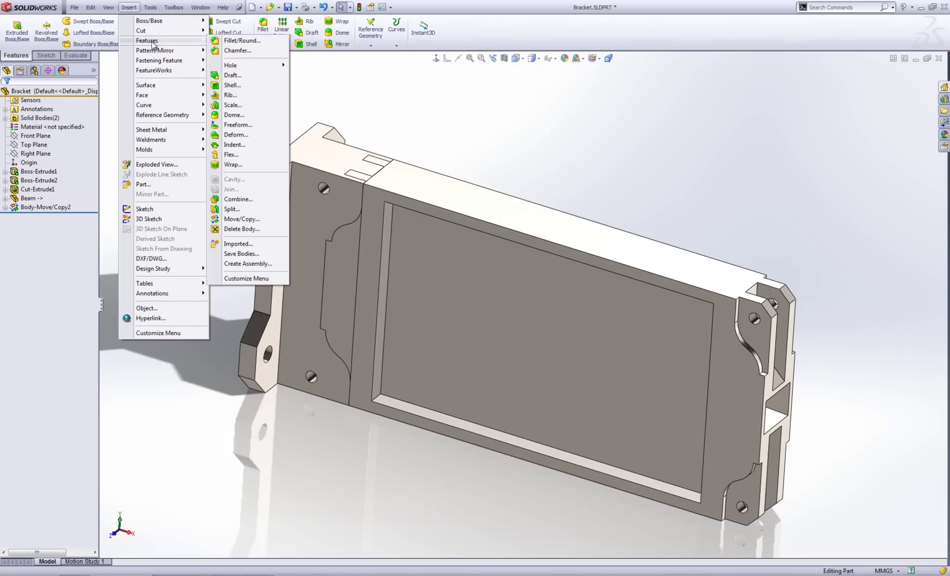
click(234, 145)
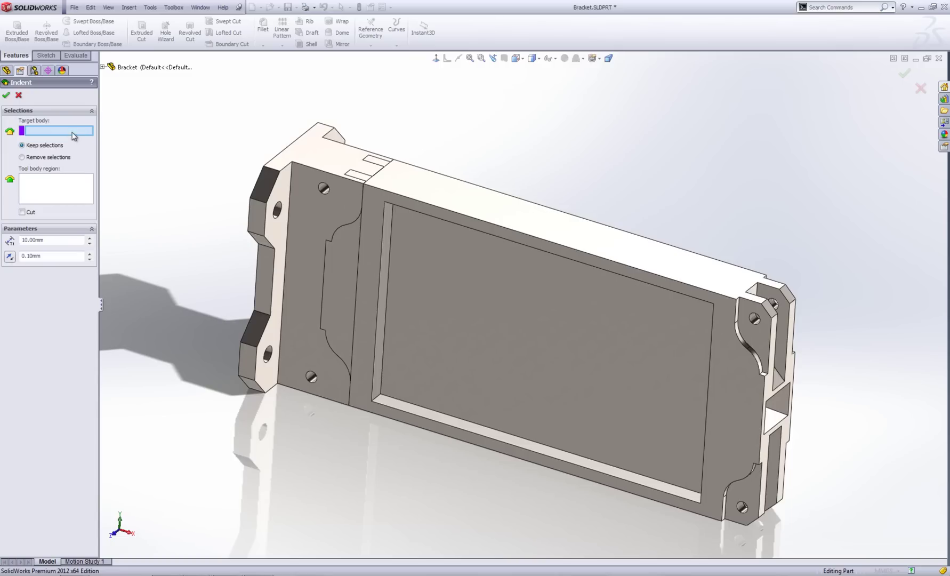
click(284, 191)
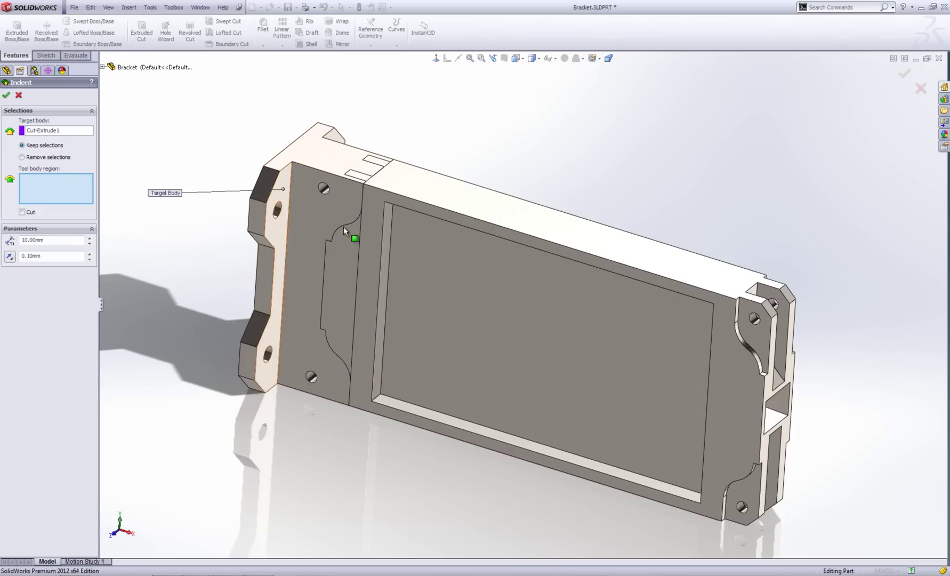
click(462, 254)
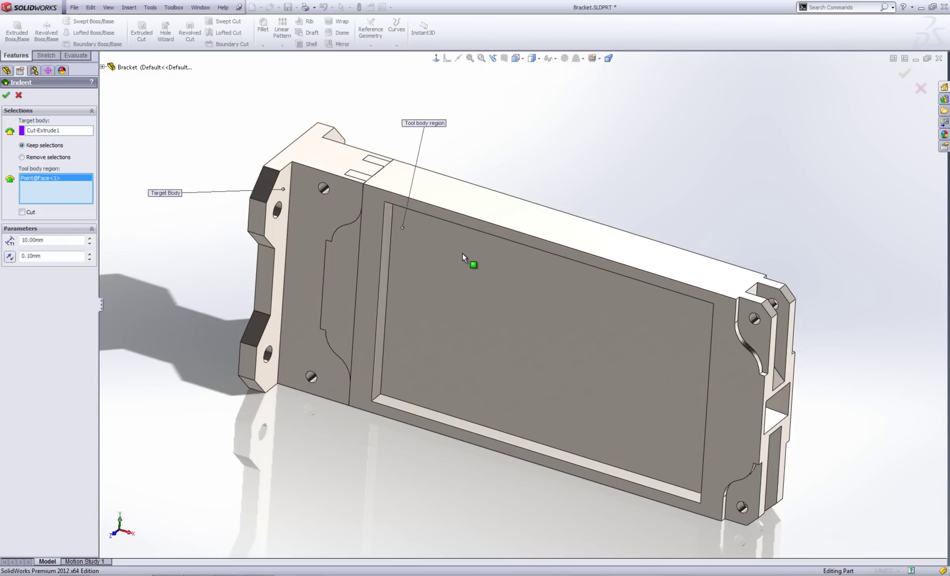
click(23, 212)
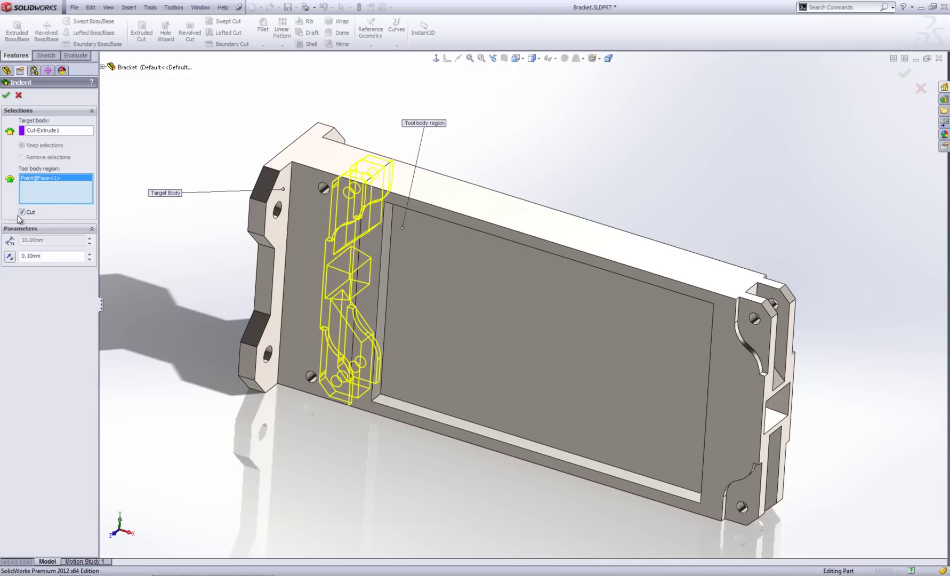
drag(47, 256, 32, 256)
key(BackSpace)
click(6, 96)
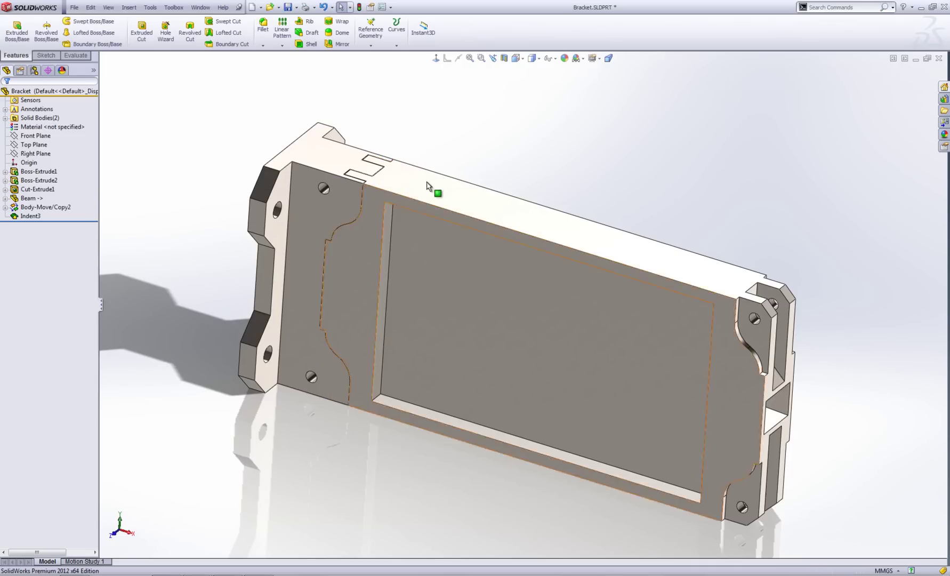
scroll(426, 186, up, 10)
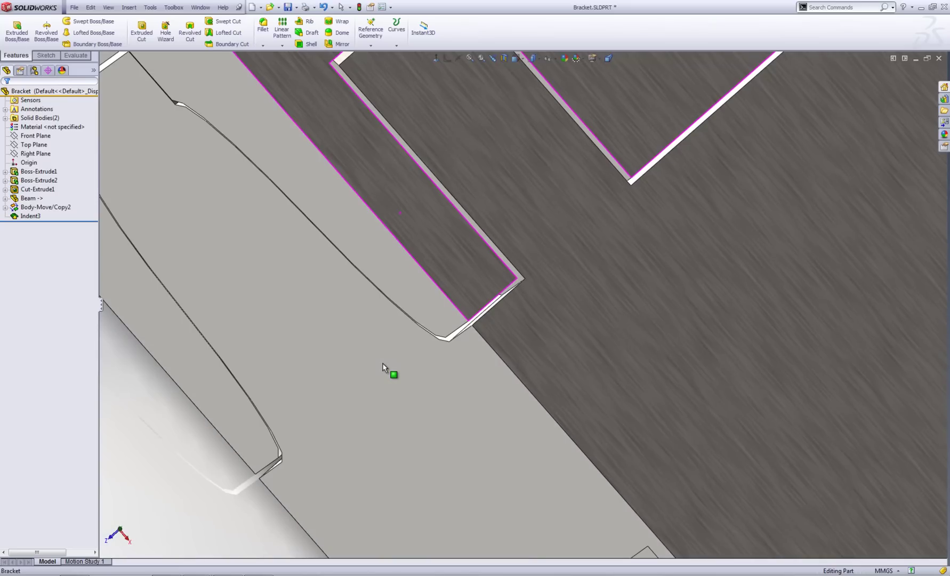
scroll(530, 358, down, 4)
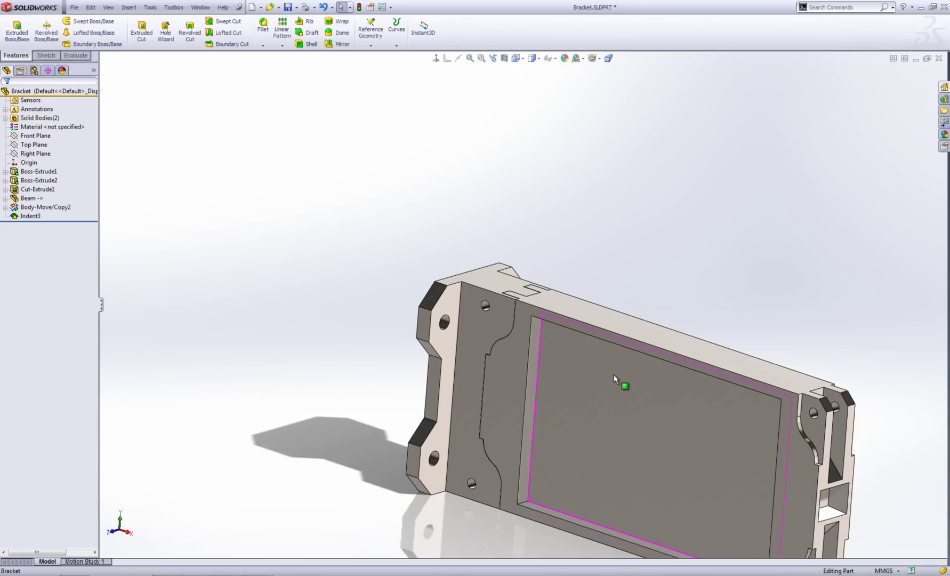
scroll(616, 377, down, 1)
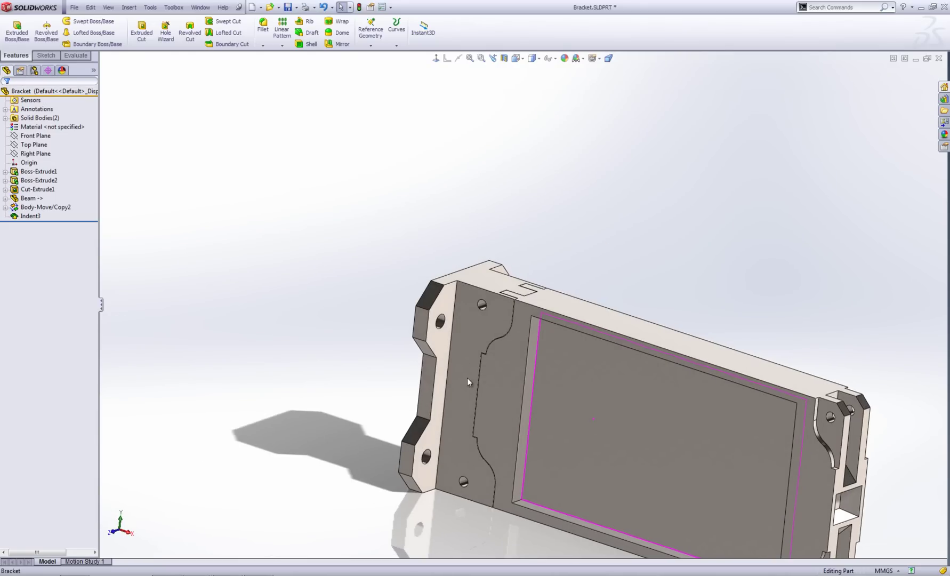
middle_drag(467, 378, 473, 301)
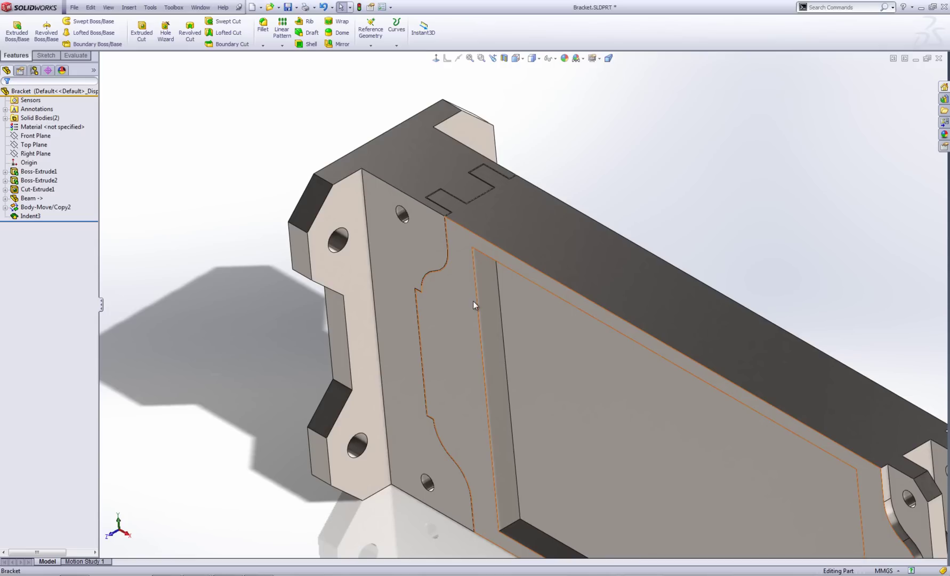
middle_drag(475, 282, 303, 345)
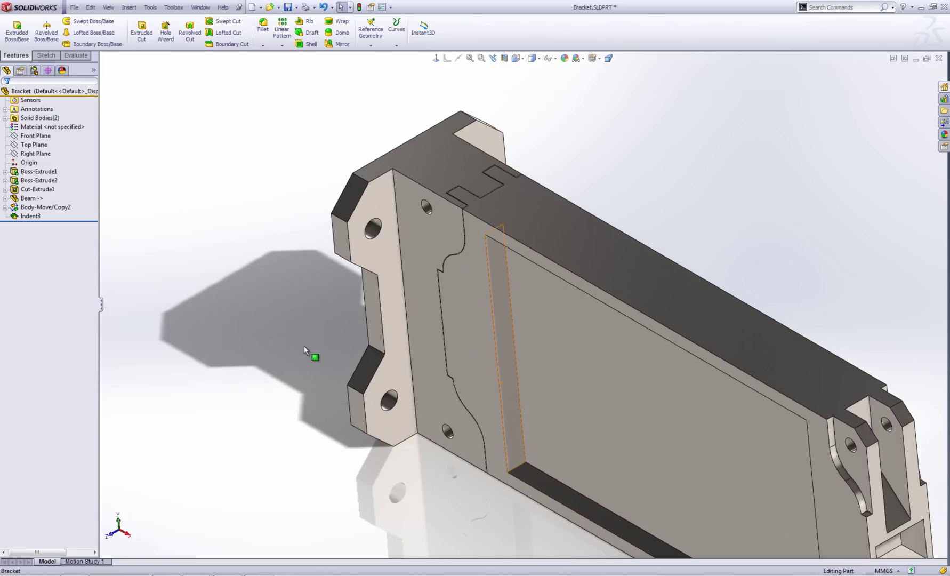
middle_drag(319, 258, 348, 287)
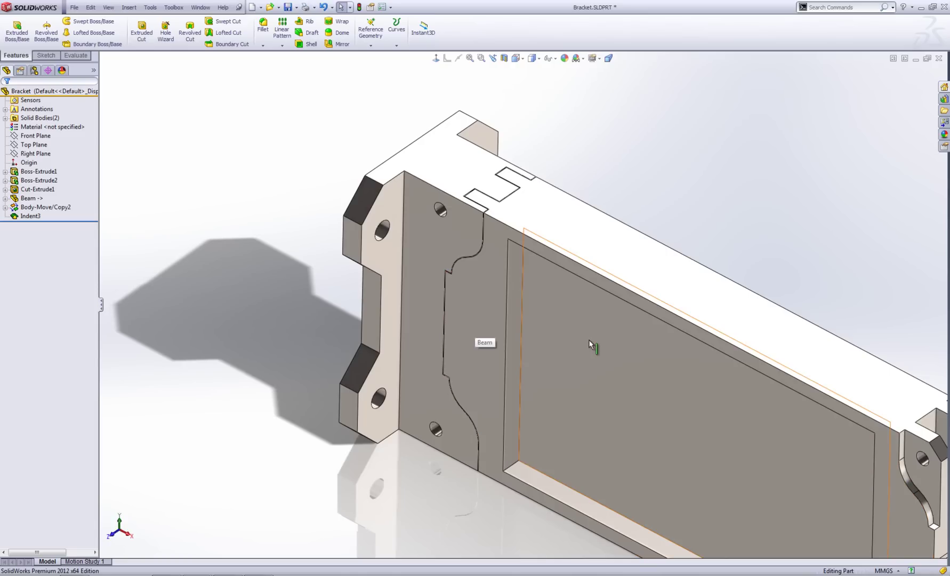
Delete the Beam body with Delete Body, leaving the bracket alone with its pocket.
click(133, 8)
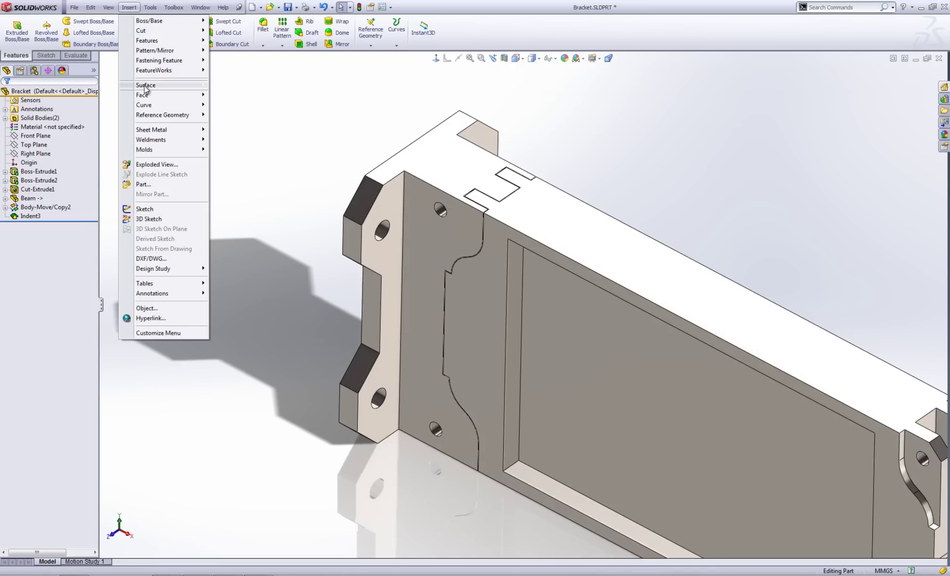
mouse_move(151, 42)
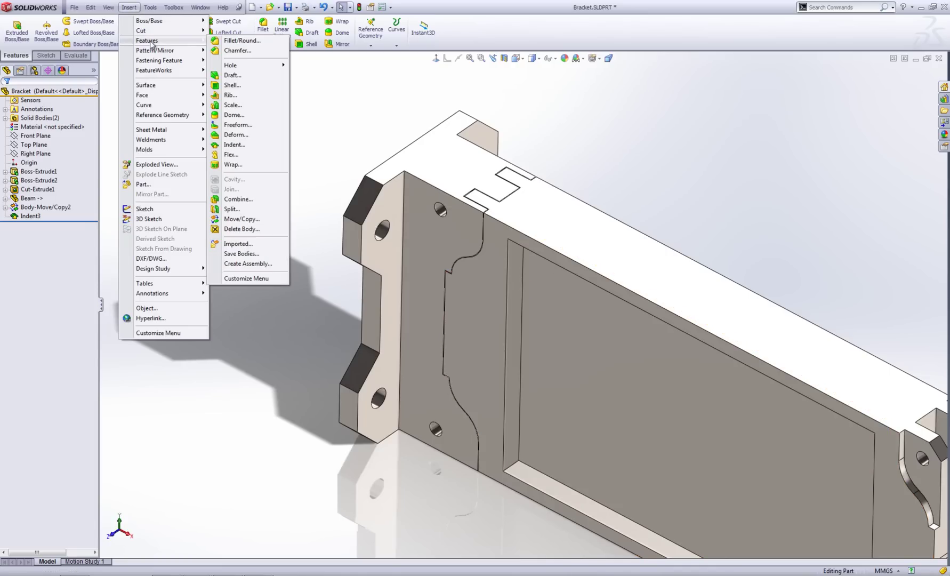
click(260, 229)
click(565, 292)
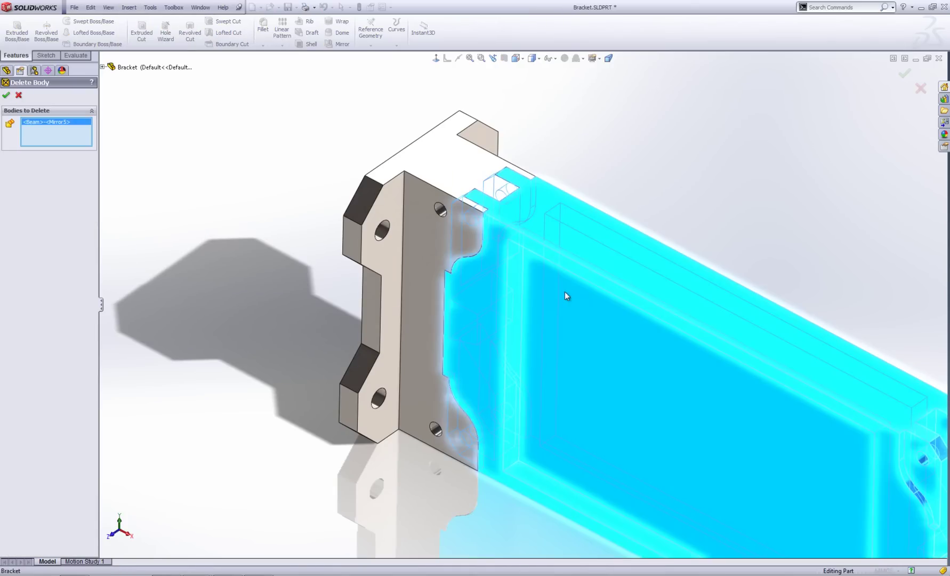
click(6, 97)
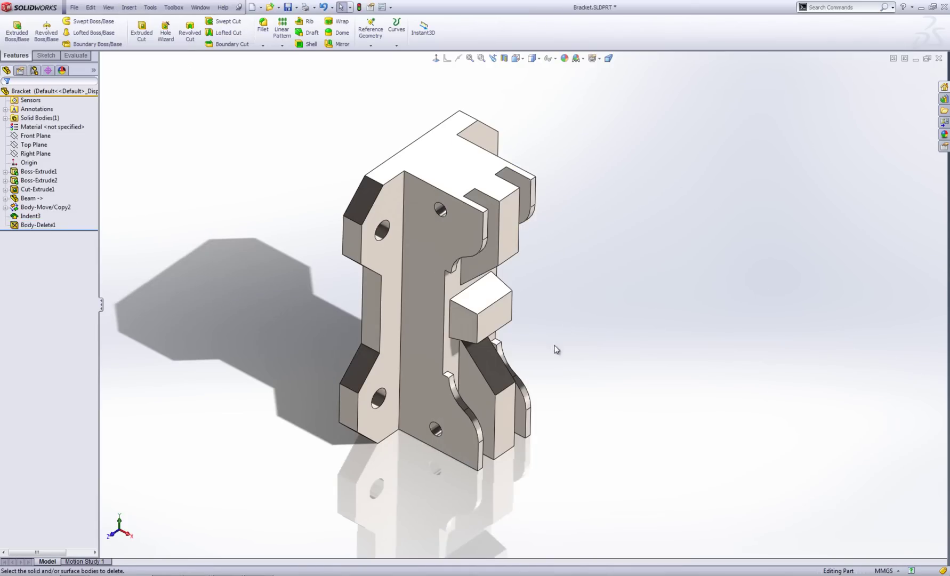
middle_drag(557, 349, 429, 256)
mouse_move(496, 314)
middle_down()
mouse_move(459, 302)
mouse_move(390, 304)
mouse_move(496, 310)
mouse_move(475, 291)
mouse_move(499, 304)
middle_up()
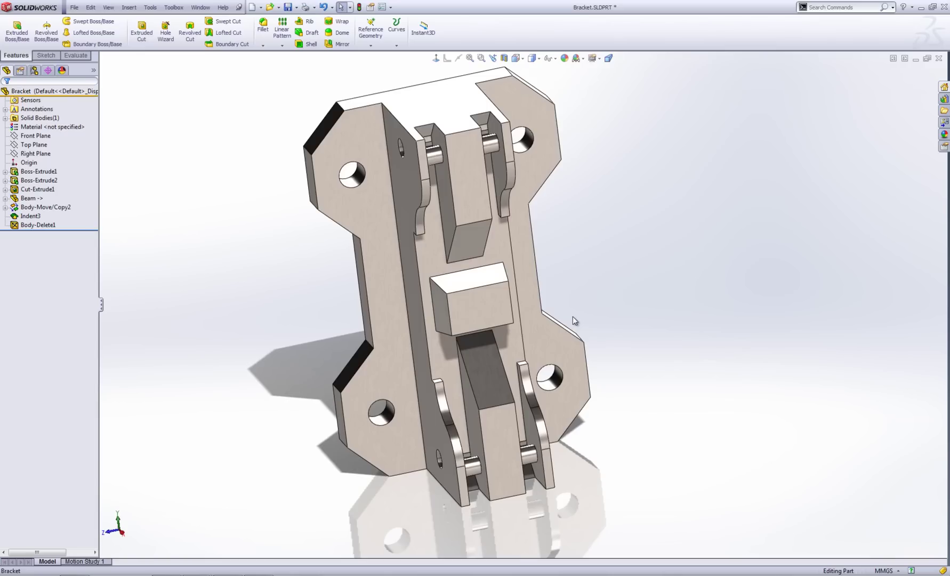
middle_drag(572, 316, 564, 293)
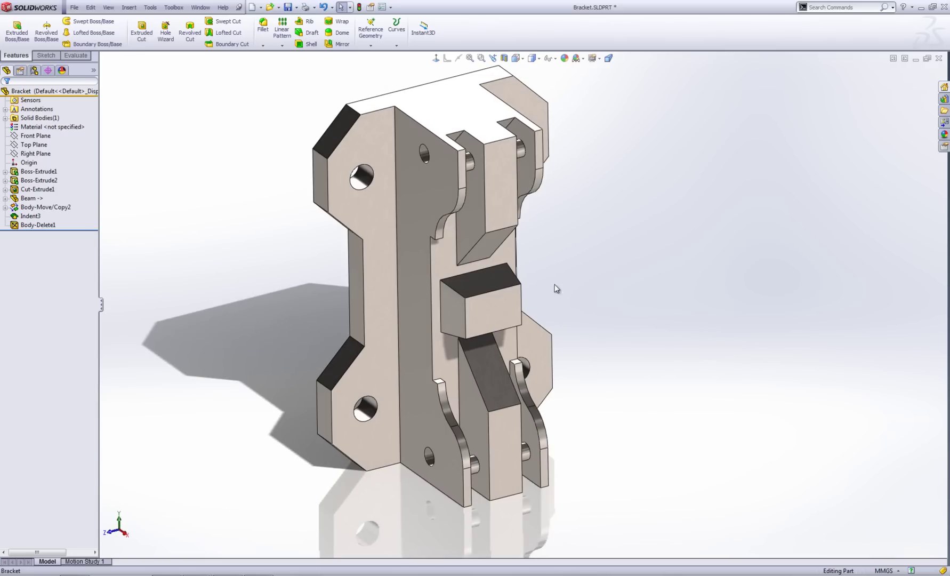
middle_drag(613, 309, 586, 349)
scroll(525, 451, up, 5)
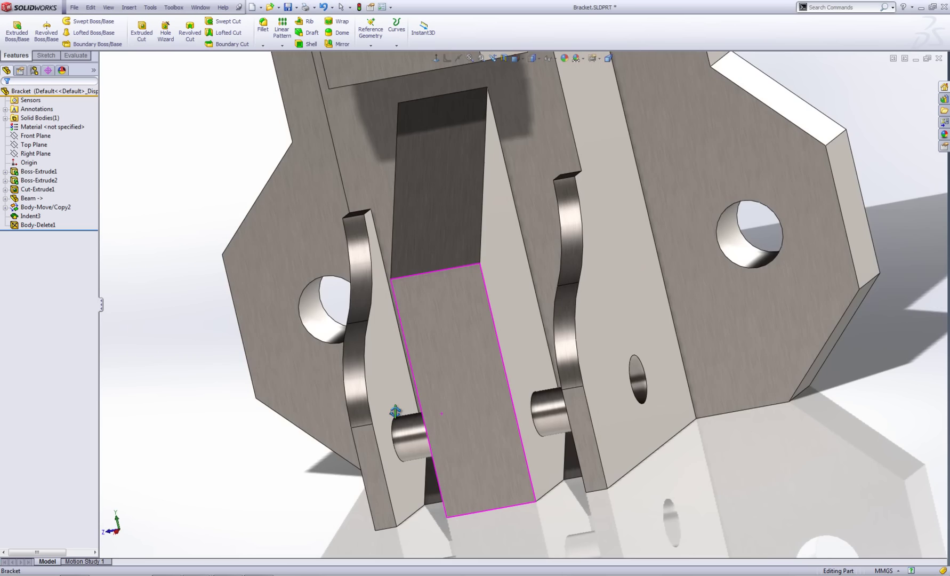
scroll(403, 427, up, 3)
click(404, 434)
middle_drag(434, 434, 469, 427)
key(Escape)
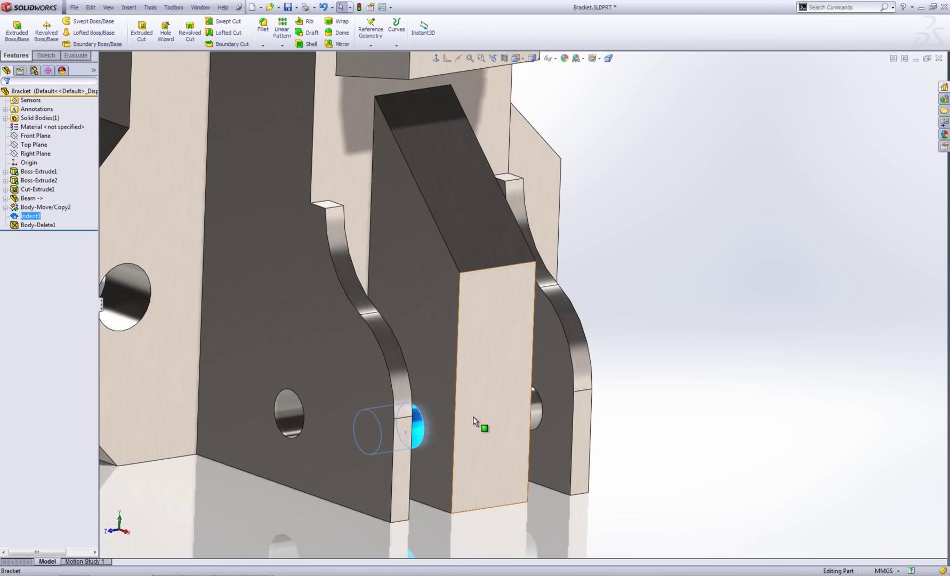
key(f)
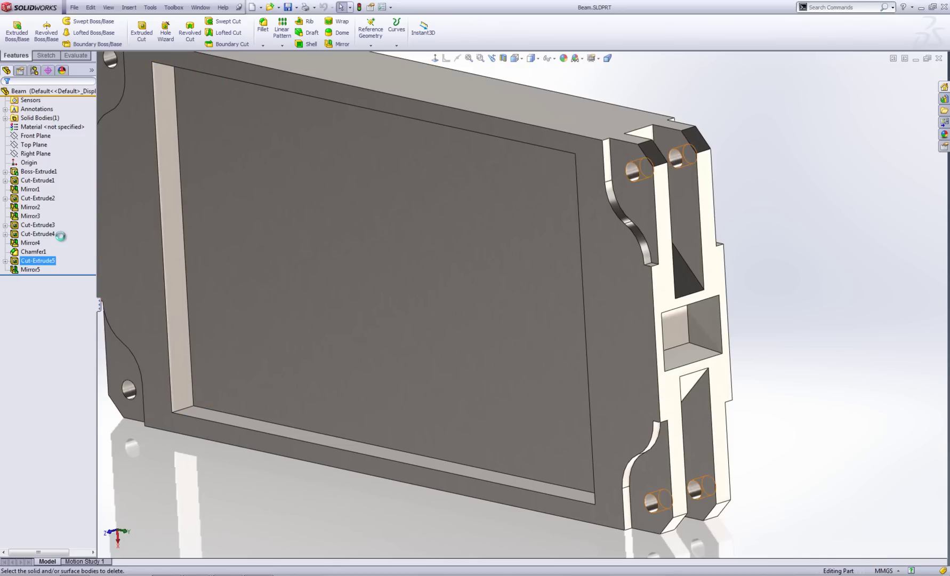
right_click(56, 231)
key(Escape)
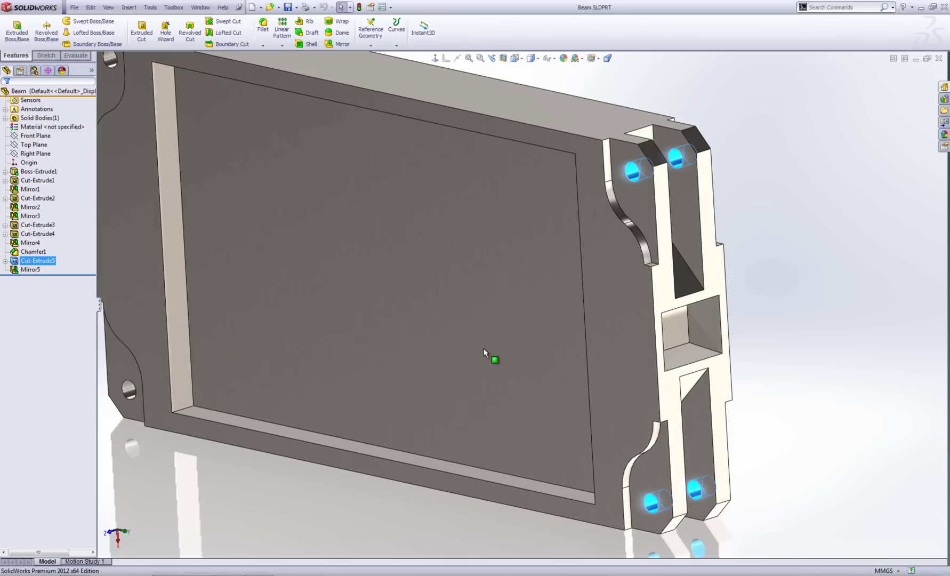
key(ctrl+Tab)
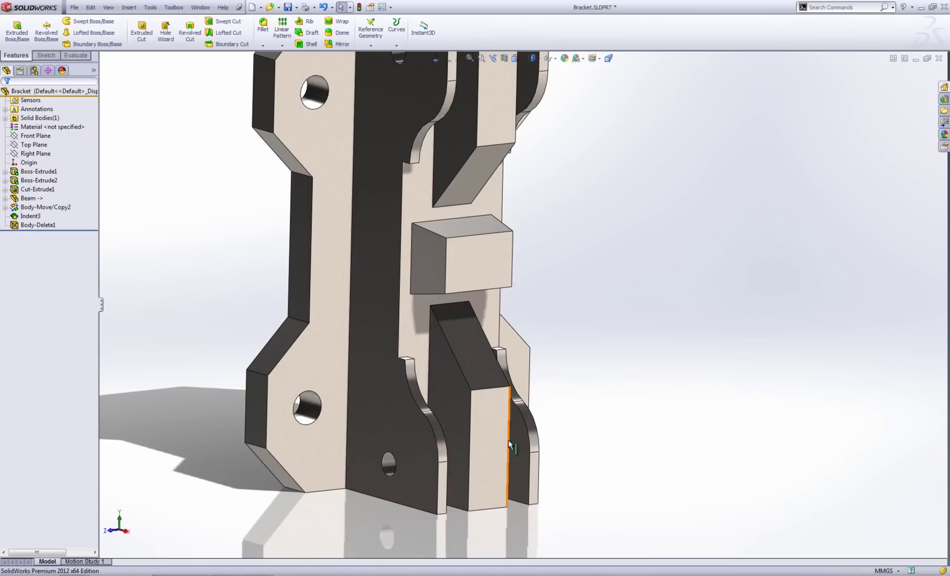
click(501, 453)
middle_drag(502, 453, 475, 225)
scroll(475, 224, up, 5)
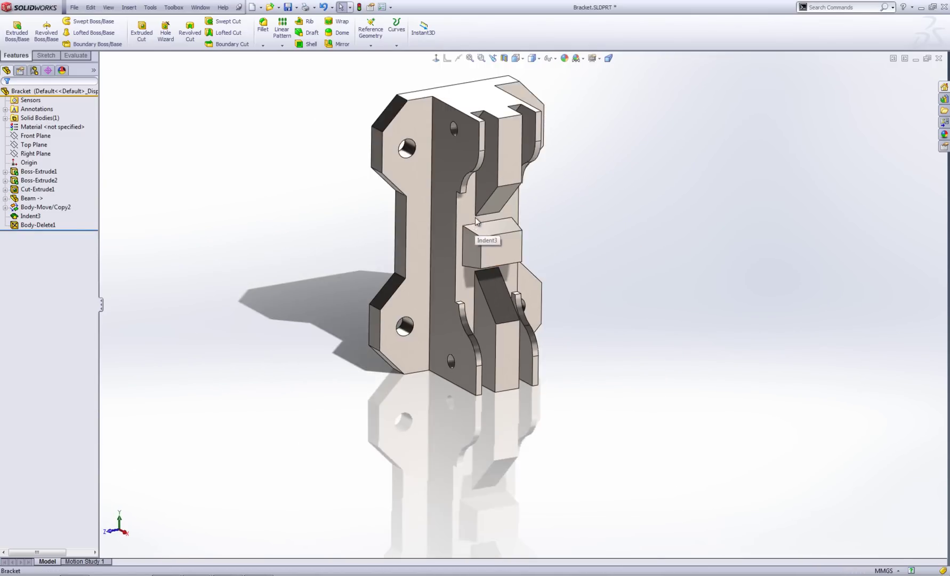
scroll(476, 217, down, 4)
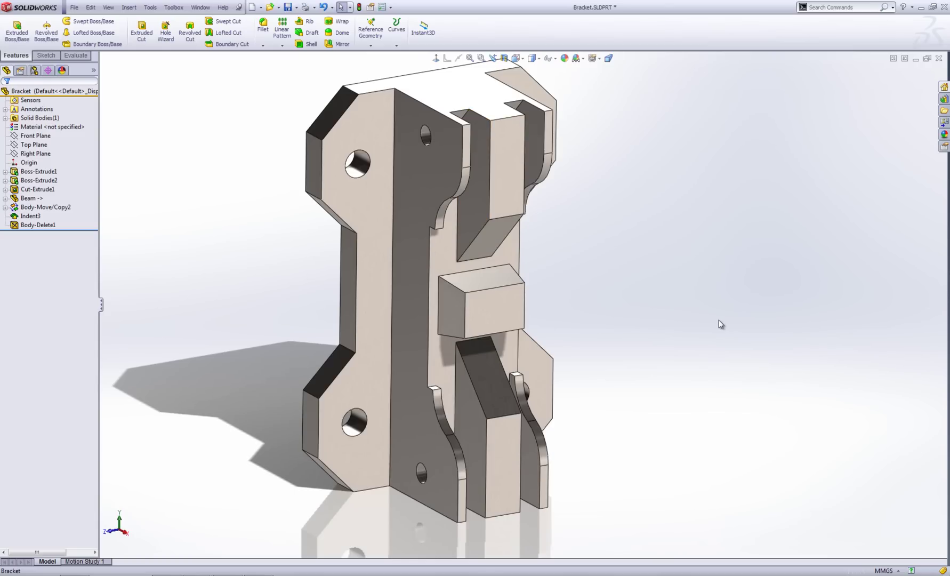